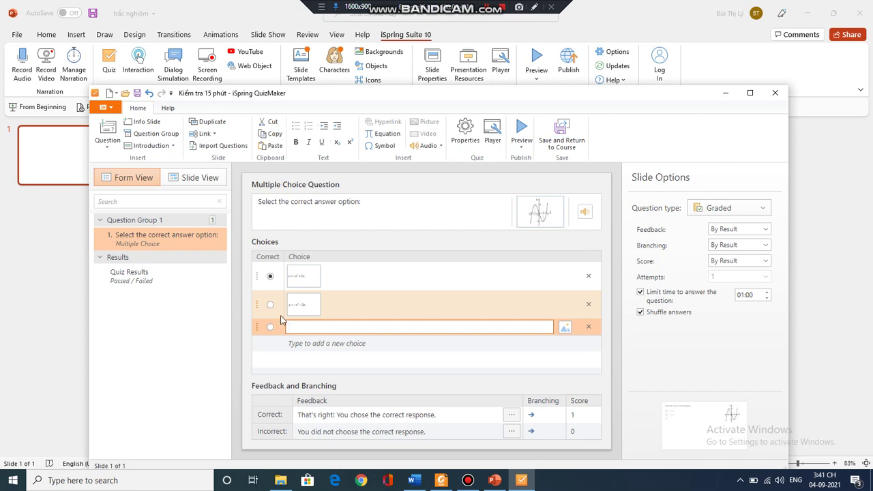
- Insert the picture Screenshot (5) as the third answer choice
left_click(565, 329)
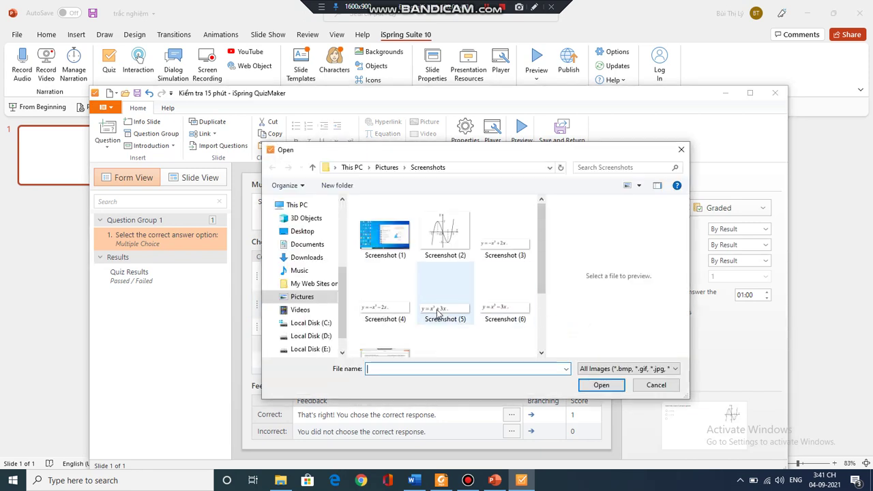
left_click(439, 313)
left_click(595, 386)
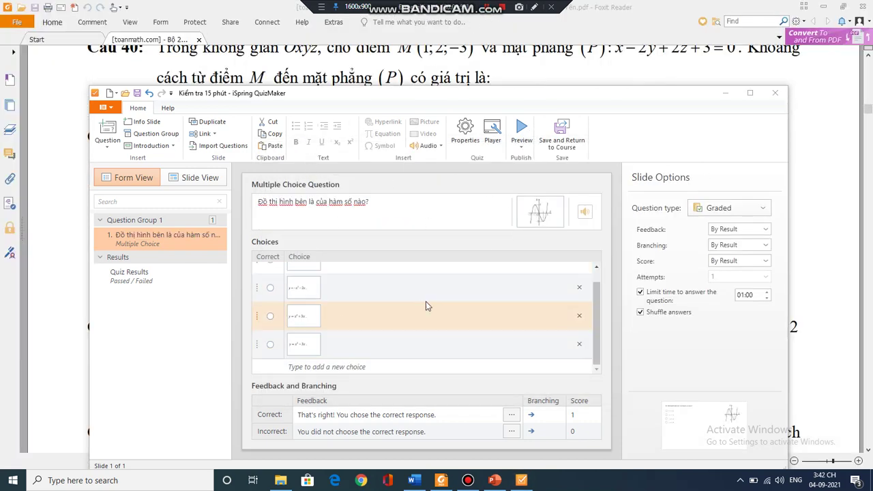
- Mark the fourth answer choice, y = x³ − 3x, as the correct one
scroll(373, 287, "up", 1)
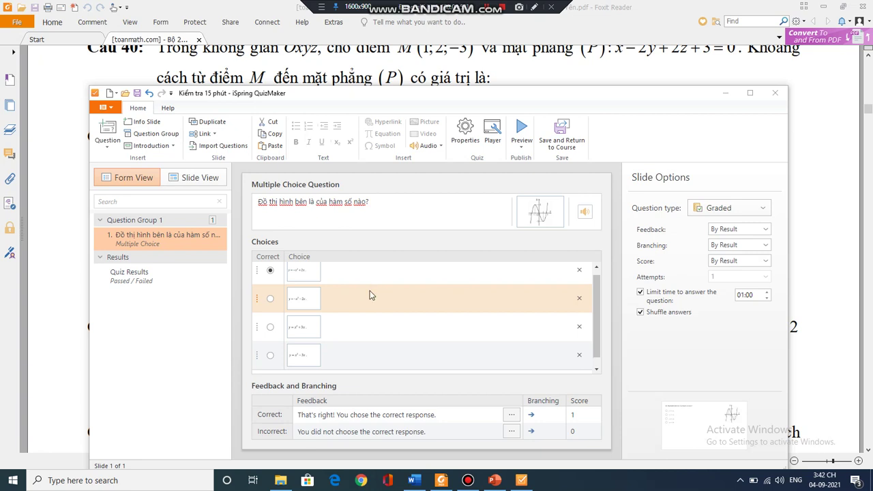
left_click(271, 356)
scroll(487, 273, "down", 1)
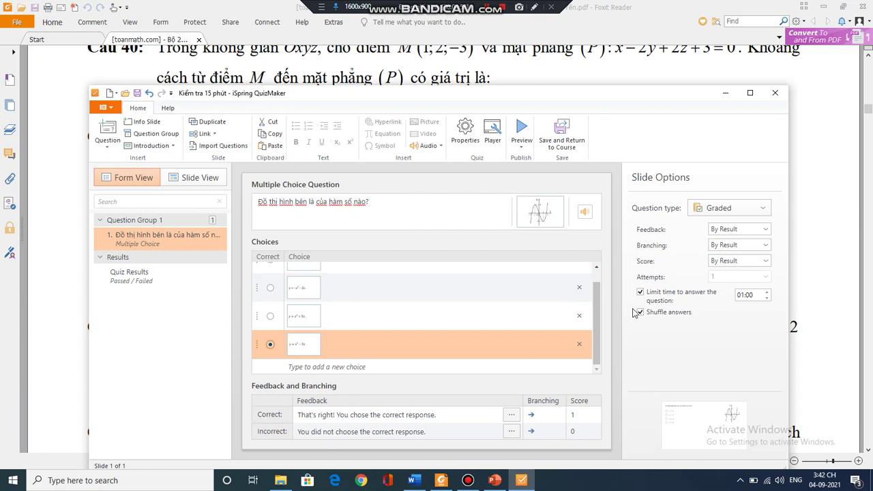
- Clear the feedback texts for both the correct and the incorrect response of the graph question
left_click(443, 416)
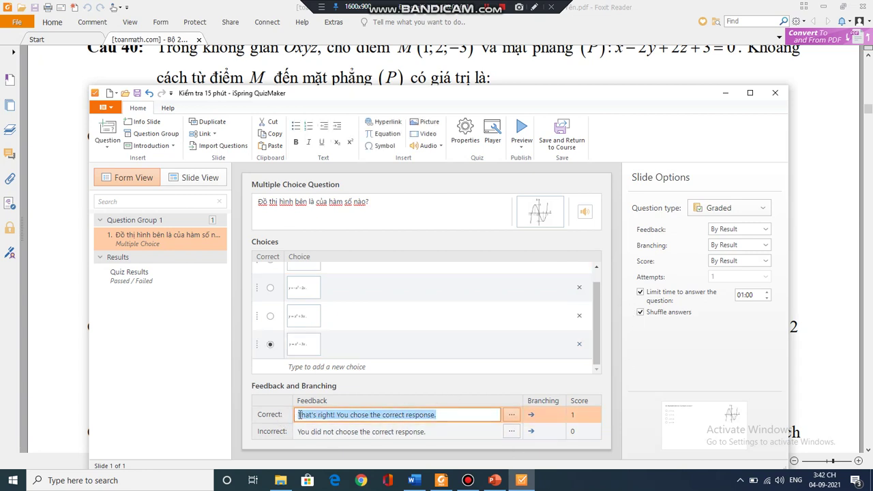
key("BackSpace")
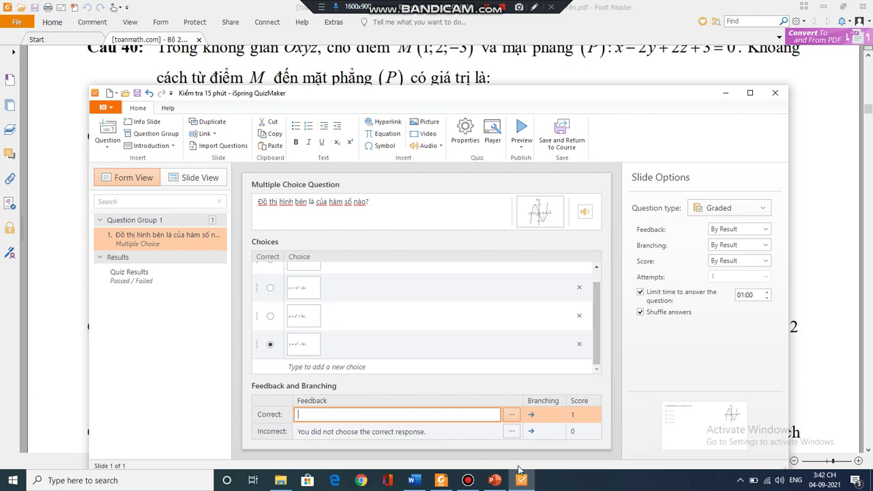
left_click(450, 431)
left_click_drag(425, 432, 281, 430)
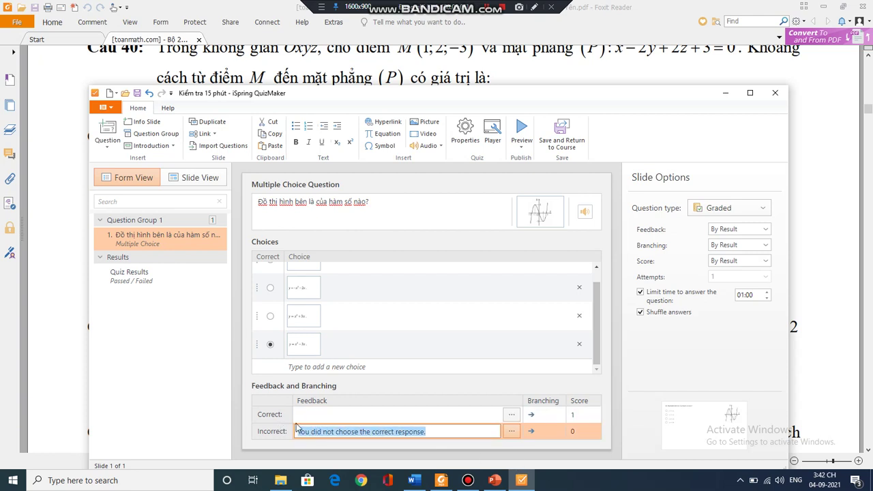
key("BackSpace")
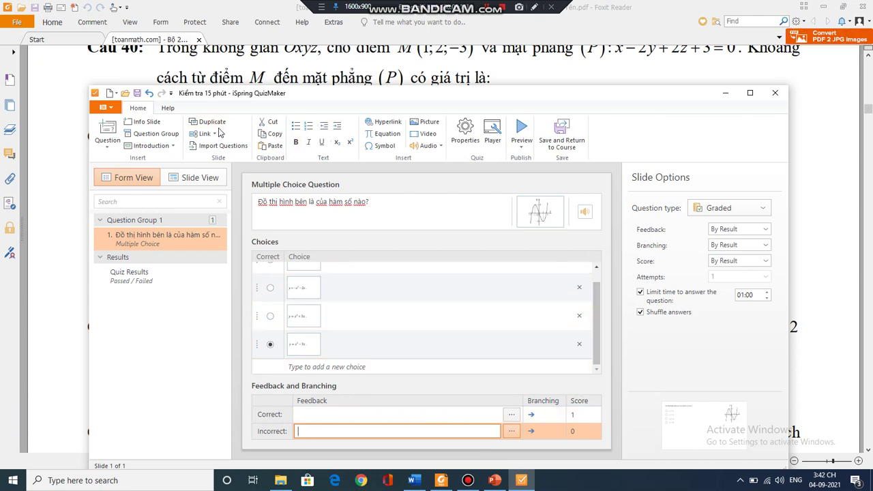
- Rearrange the question slide by indenting the answer choices and moving the graph closer to them, and save the quiz back into the presentation
left_click(193, 179)
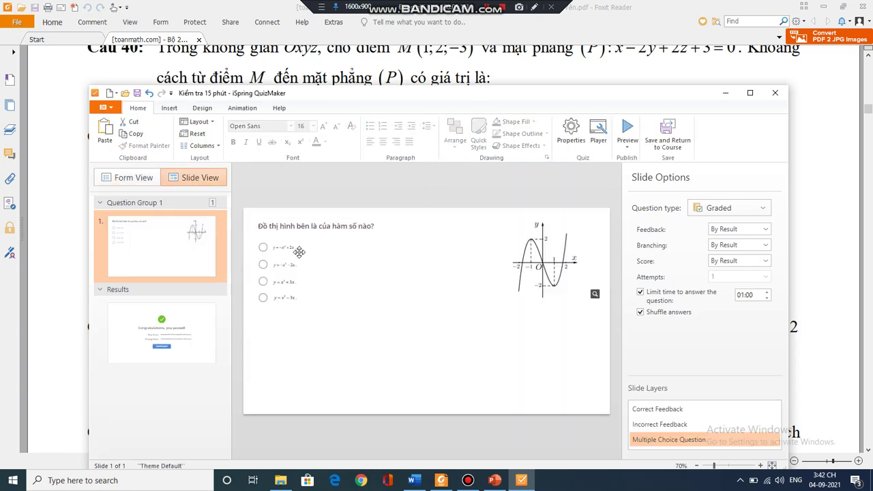
left_click_drag(299, 252, 338, 262)
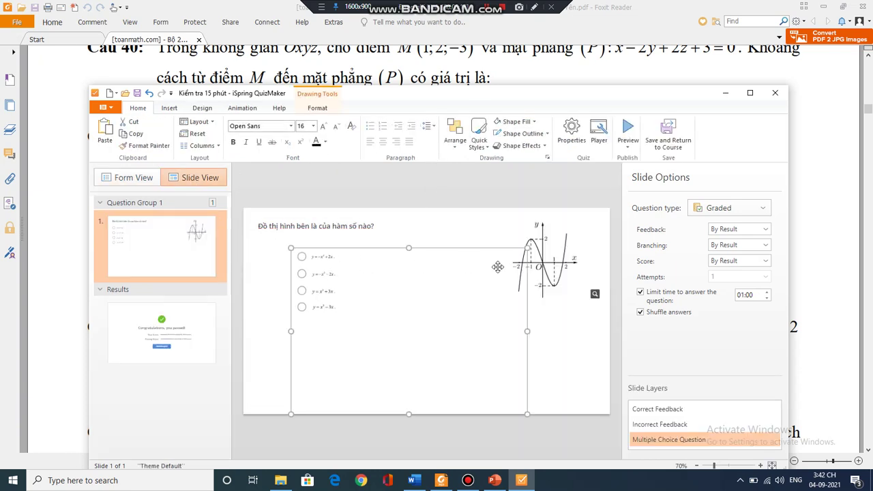
left_click_drag(547, 260, 460, 272)
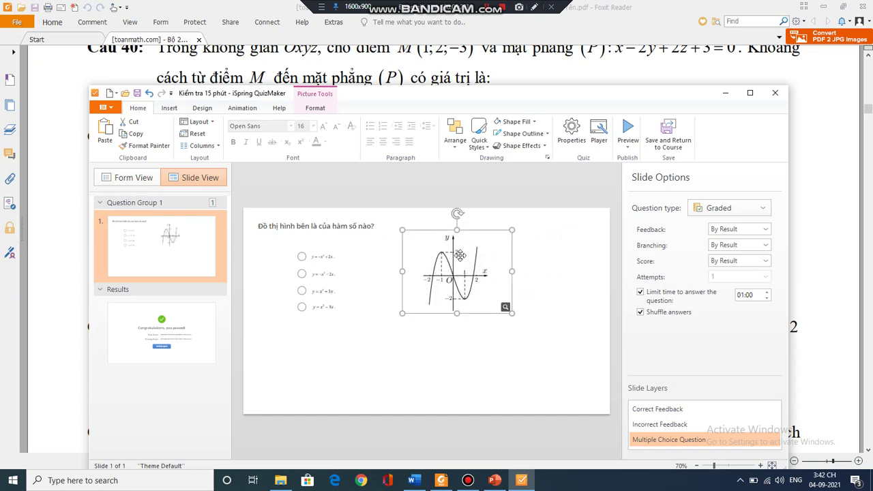
left_click(668, 137)
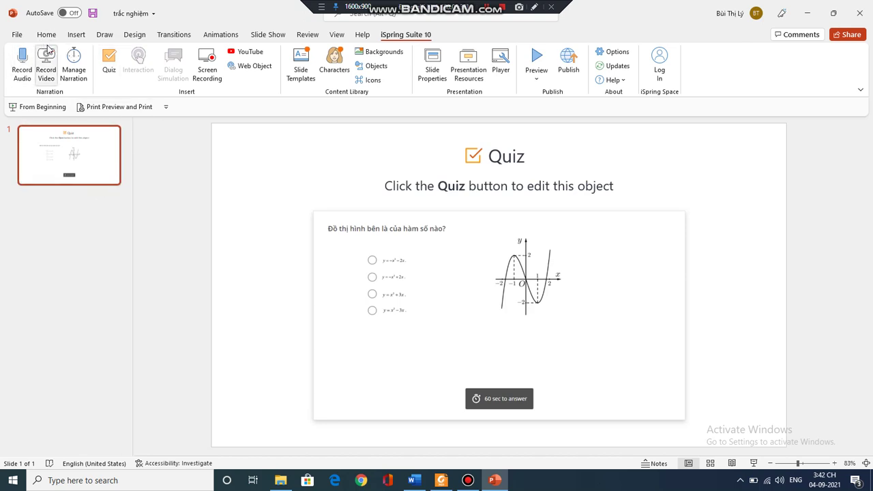
- Add a new slide after the first one and create a graded quiz for it
left_click(68, 198)
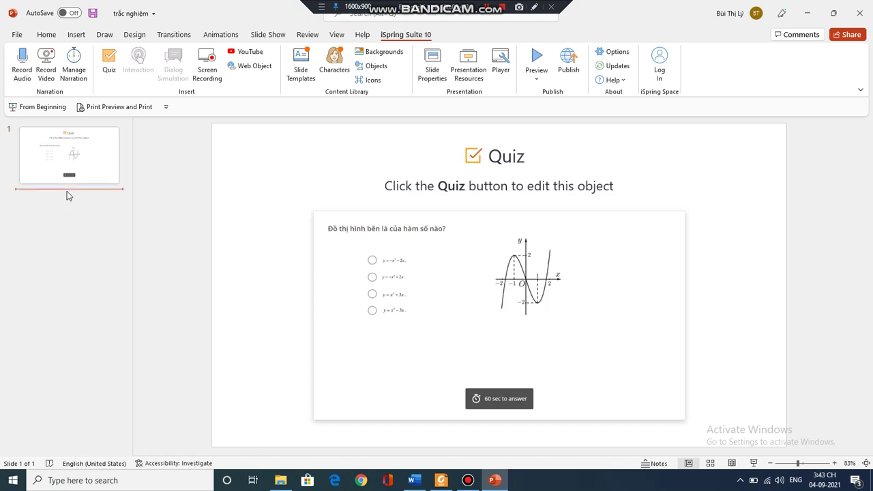
key("Return")
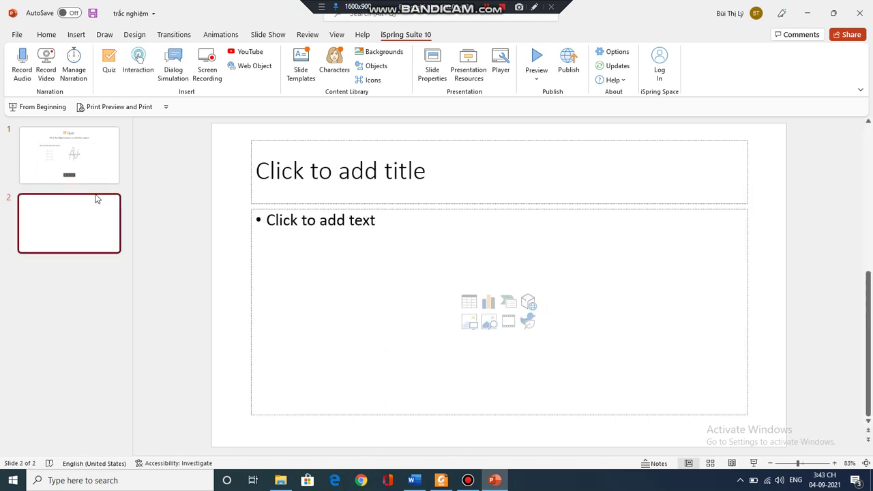
left_click(108, 58)
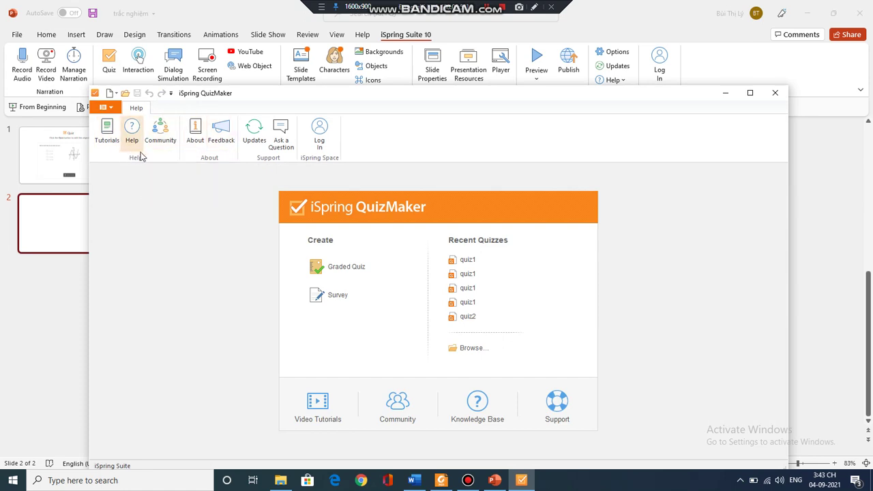
left_click(336, 266)
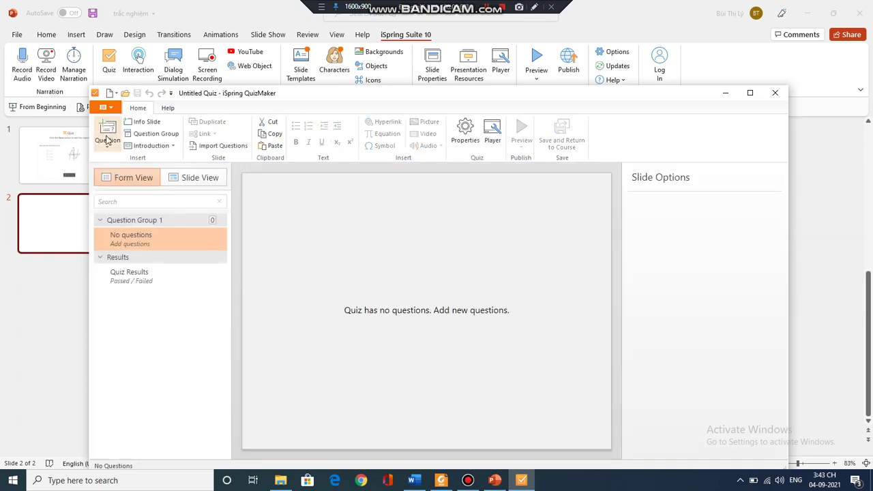
- Add a True/False question with the text "bạn thích học toán không"
left_click(107, 140)
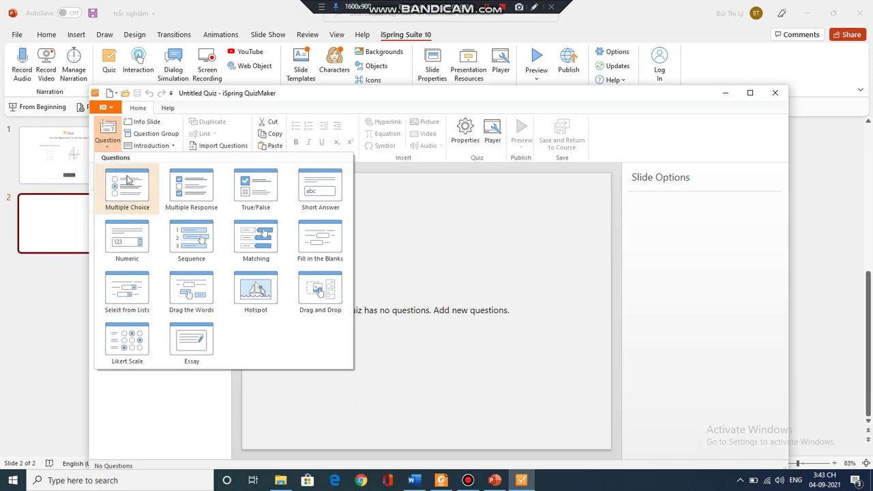
left_click(255, 188)
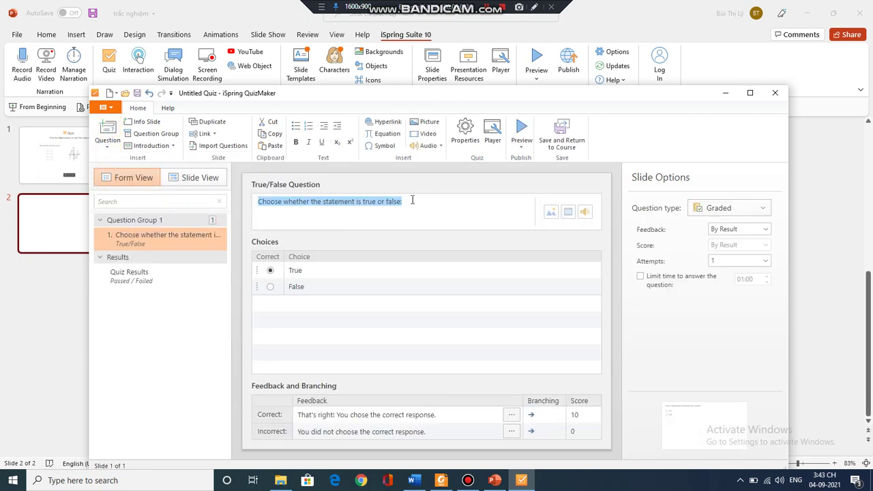
left_click_drag(412, 199, 244, 195)
key("End")
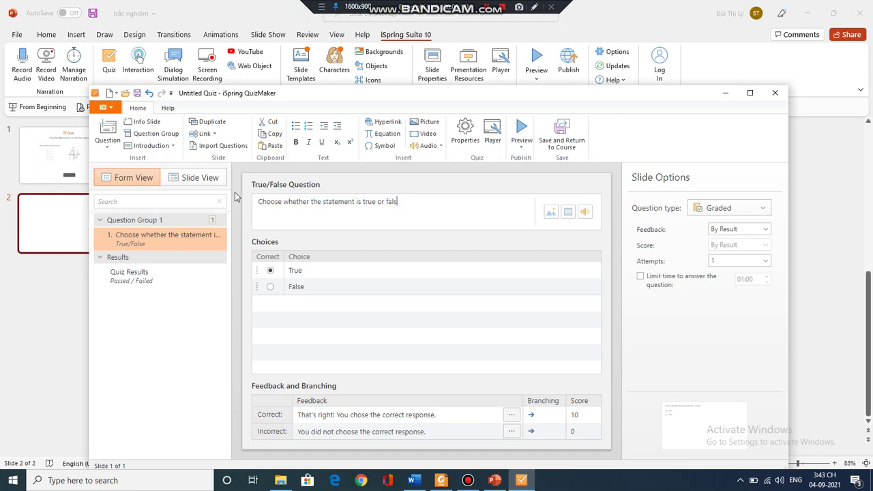
key("BackSpace")
key("BackSpace")
key("BackSpace")
key("BackSpace")
key("BackSpace")
key("BackSpace")
key("BackSpace")
key("BackSpace")
key("BackSpace")
key("BackSpace")
key("BackSpace")
key("BackSpace")
key("BackSpace")
key("BackSpace")
key("BackSpace")
key("BackSpace")
key("BackSpace")
key("BackSpace")
key("BackSpace")
key("BackSpace")
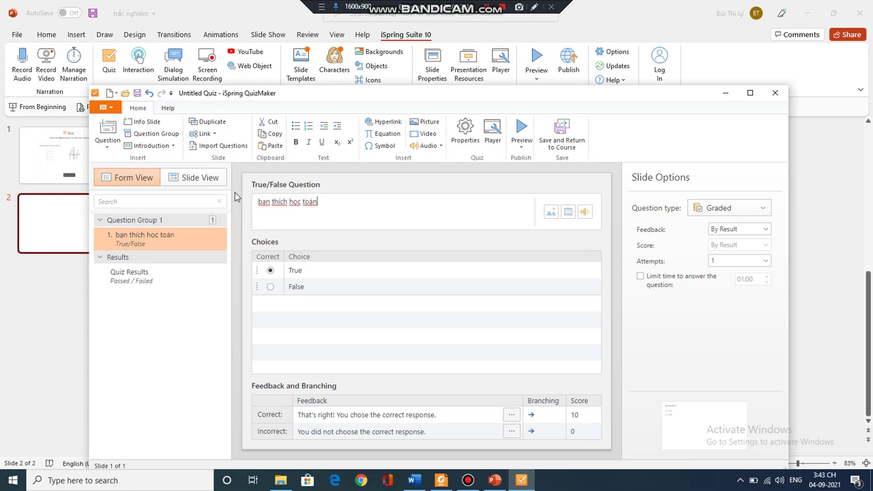
type("ông")
- Replace the True and False choices with "có" and "không"
left_click(309, 270)
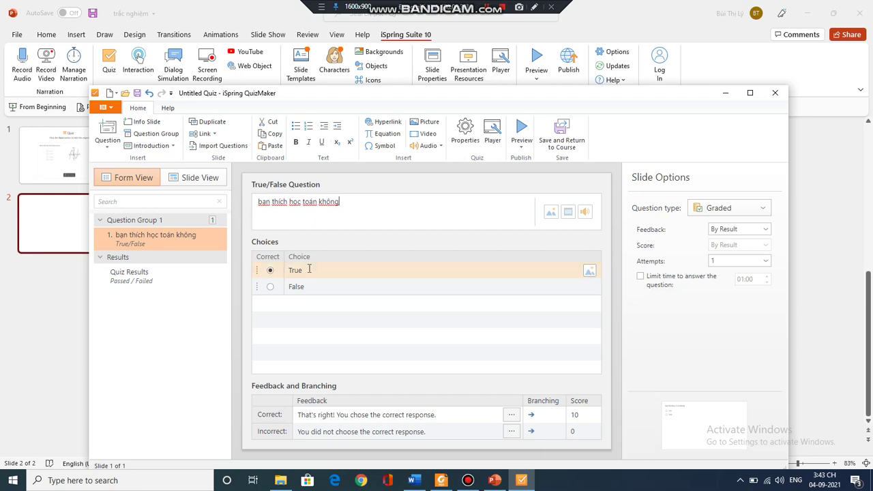
key("BackSpace")
key("BackSpace")
key("BackSpace")
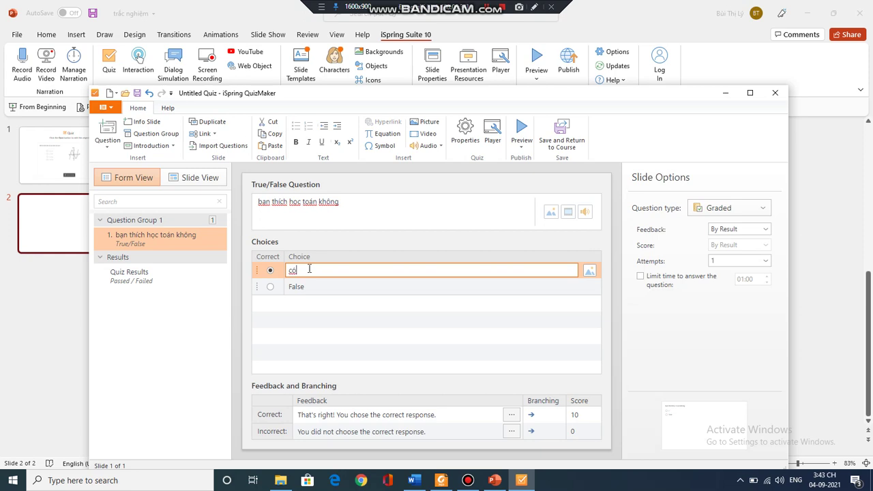
left_click(314, 287)
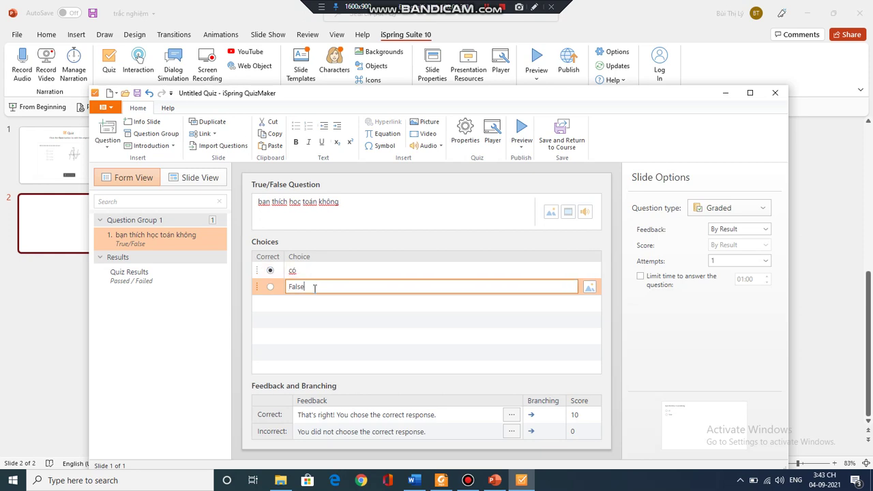
key("BackSpace")
key("BackSpace")
key("BackSpace")
key("BackSpace")
- Clear the correct and incorrect feedback texts of the True/False question
left_click(445, 415)
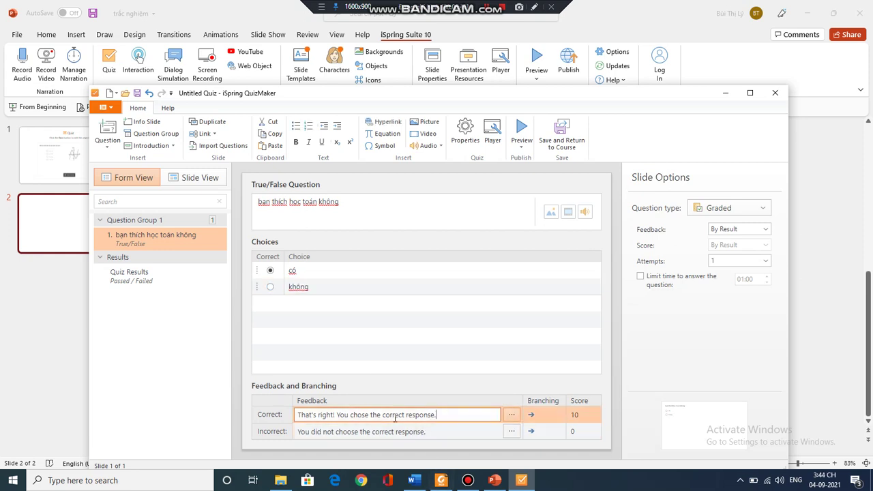
left_click_drag(440, 415, 284, 423)
key("BackSpace")
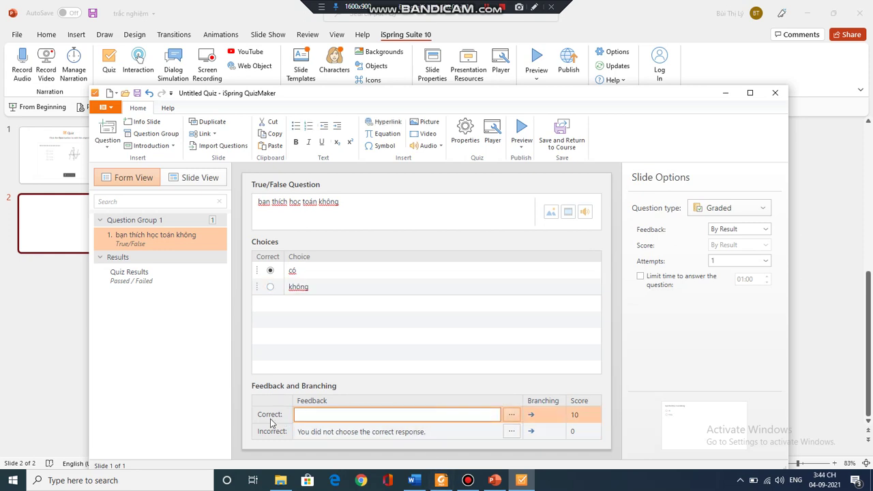
left_click(431, 432)
left_click_drag(431, 432, 266, 439)
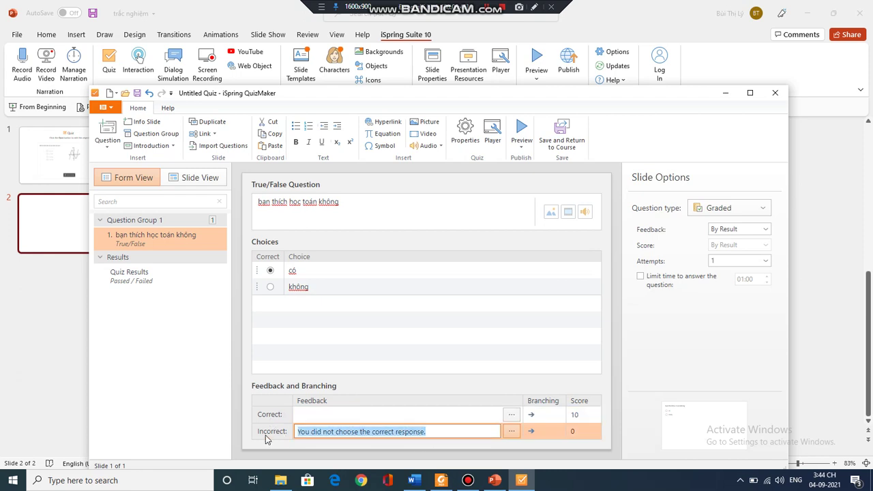
key("BackSpace")
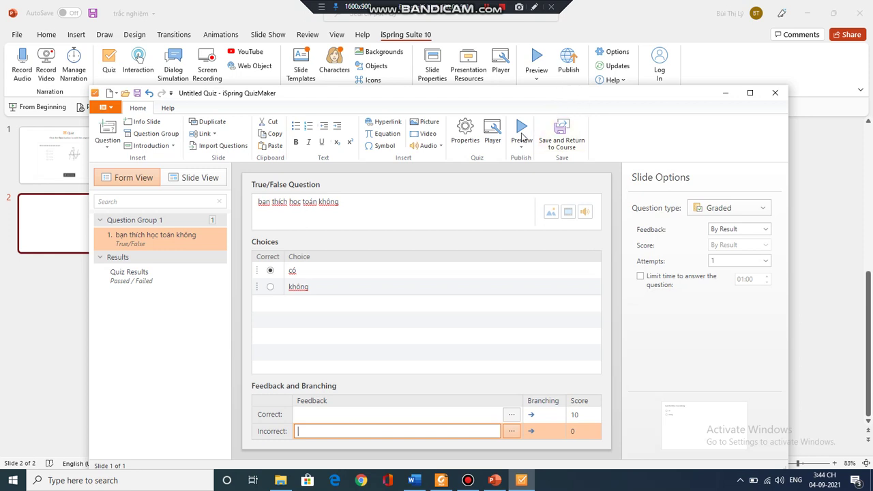
- Save the True/False quiz back into the presentation and add a third slide after it
left_click(563, 131)
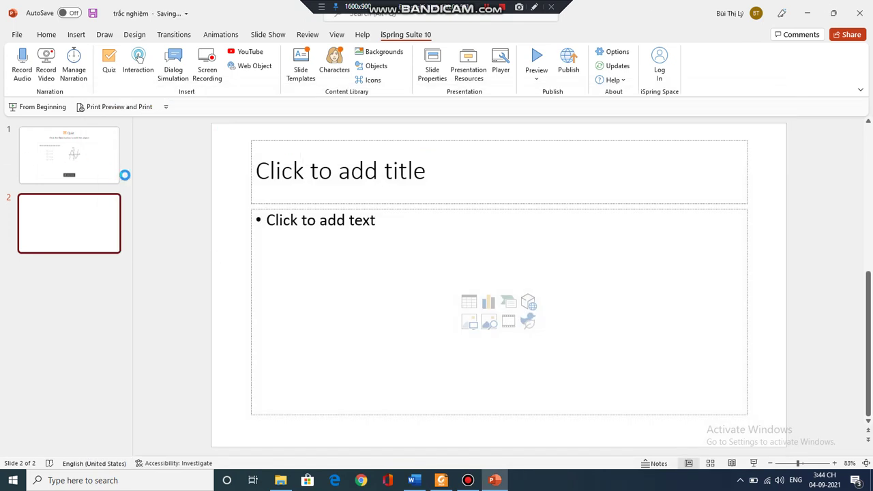
left_click(79, 257)
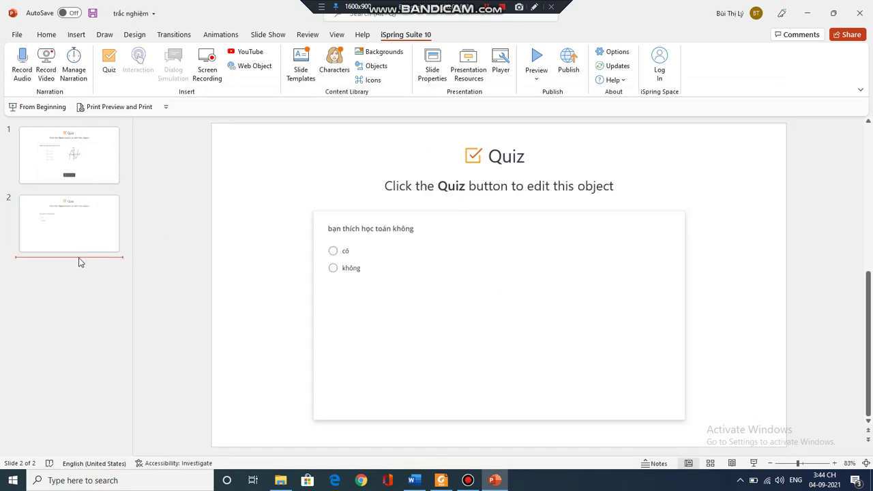
key("Return")
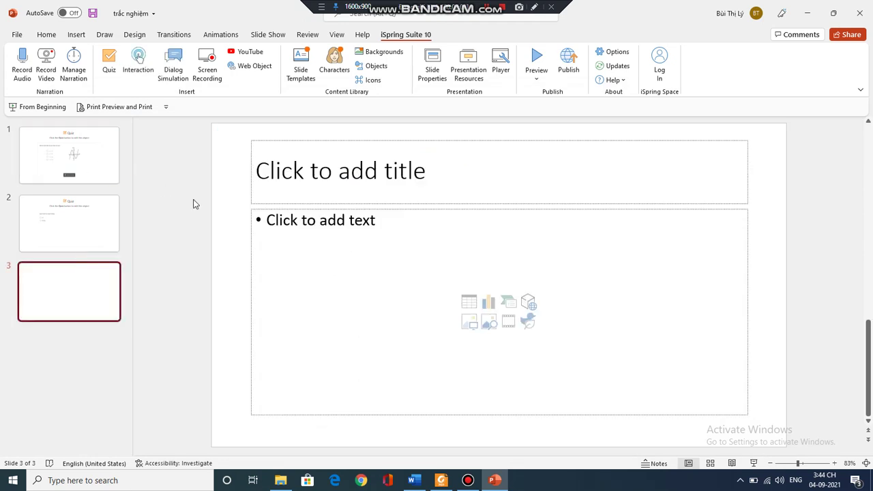
- Switch to the Word question document and start the W2Quiz export, accepting 1.0 point per correct answer
left_click(416, 483)
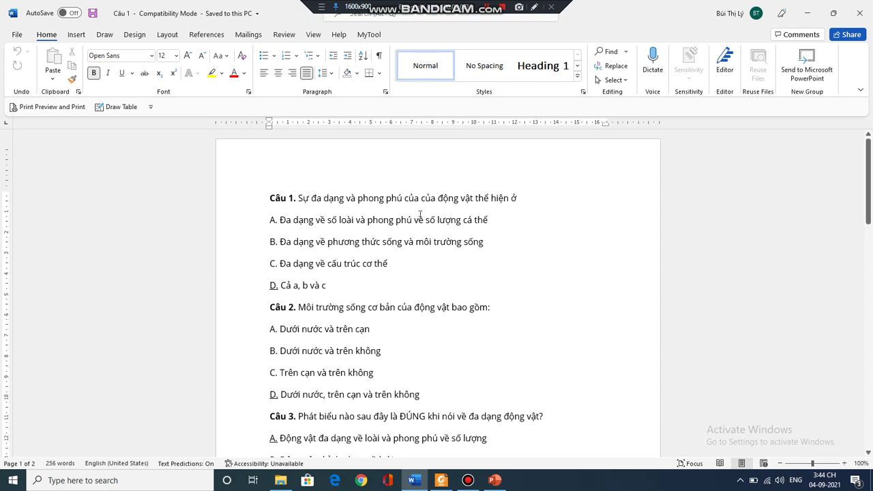
scroll(290, 284, "down", 2)
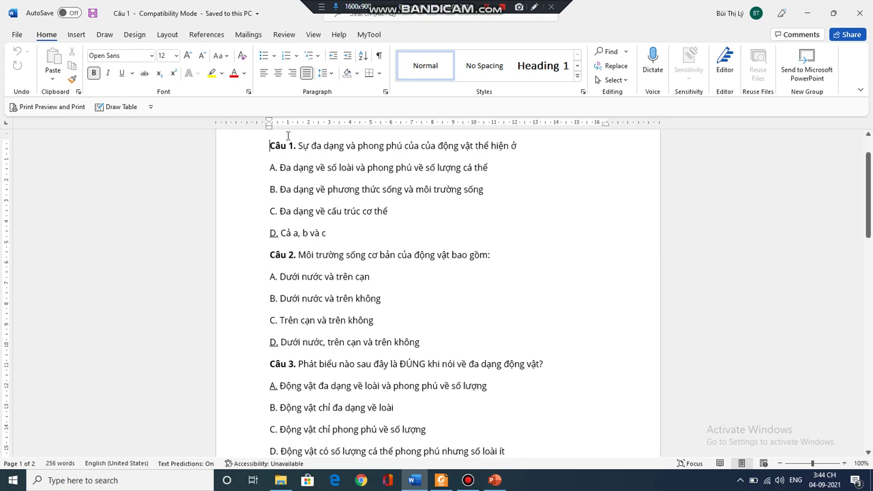
left_click(369, 35)
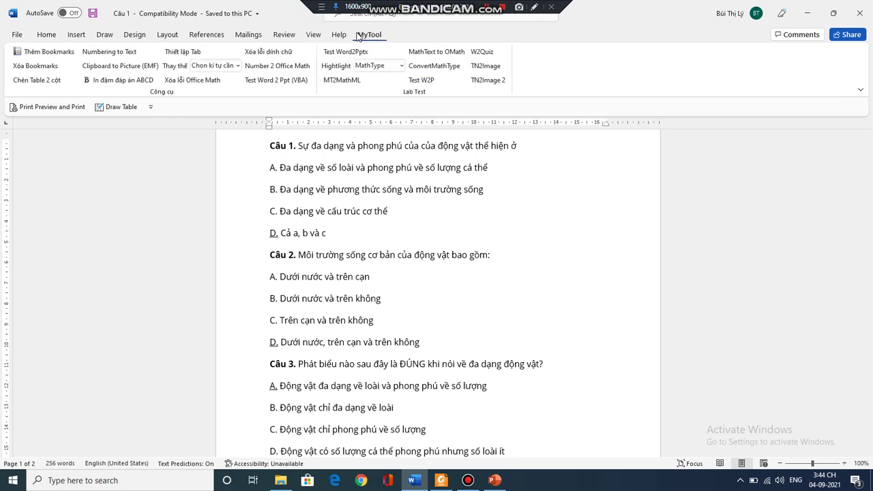
left_click(482, 55)
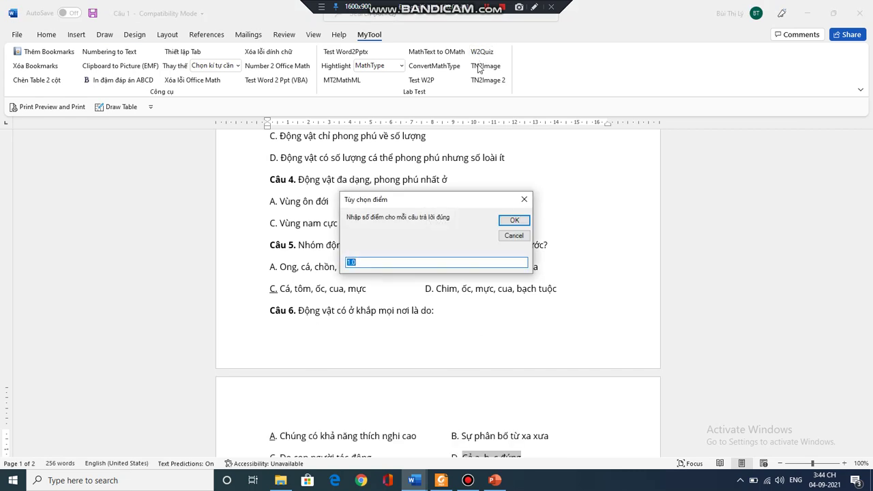
left_click(510, 221)
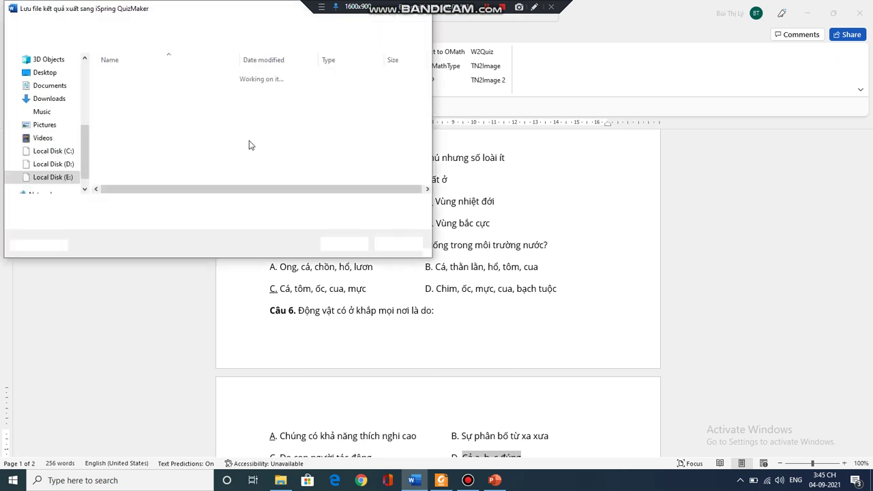
- Save the exported quiz questions in the Documents folder as an Excel file named cautn
left_click(56, 91)
left_click(89, 202)
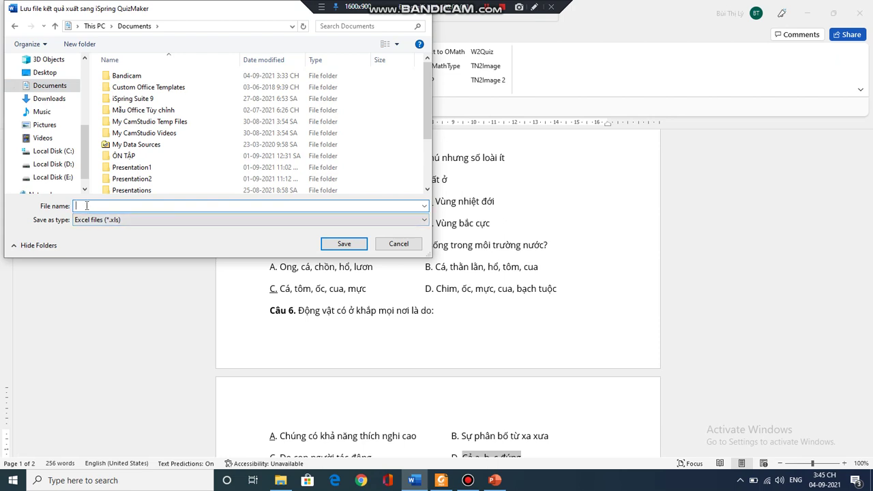
type("cautn")
left_click(344, 244)
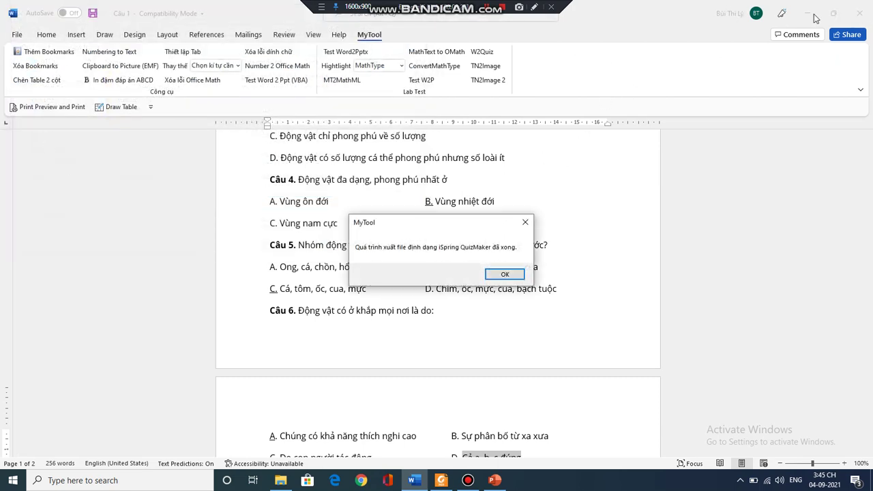
left_click(505, 274)
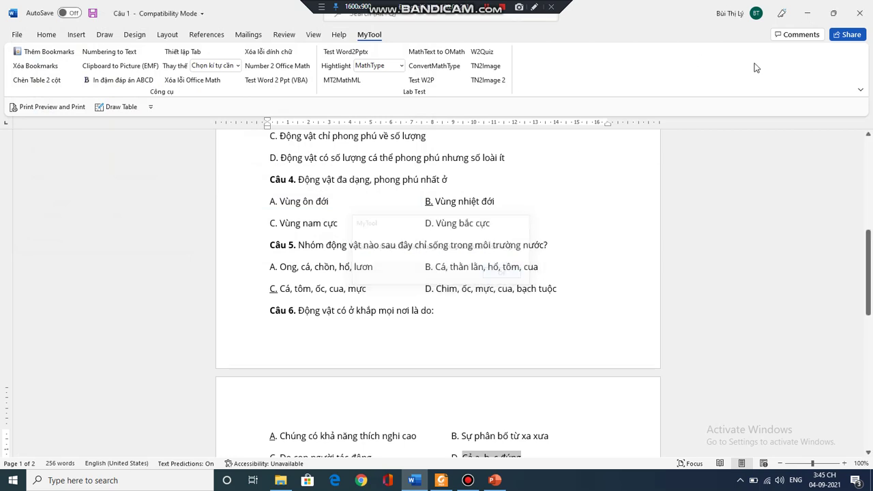
- Return to the PowerPoint presentation and start a new quiz on the third slide
left_click(807, 13)
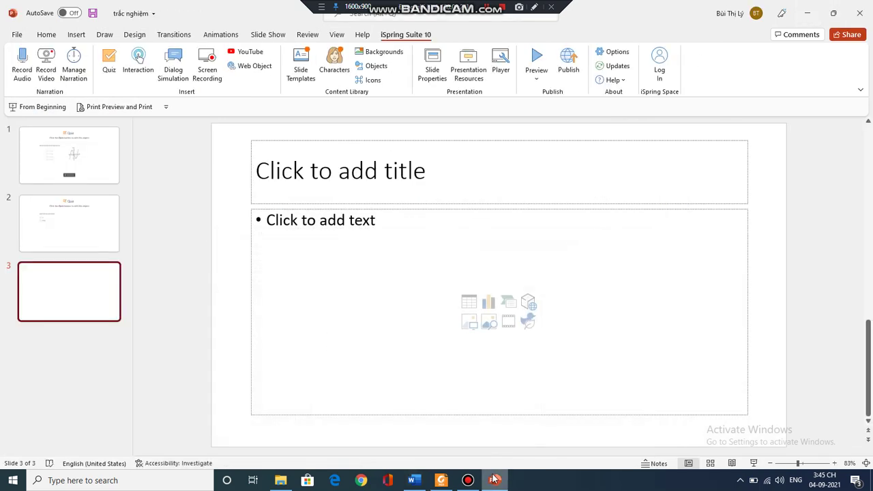
left_click(109, 58)
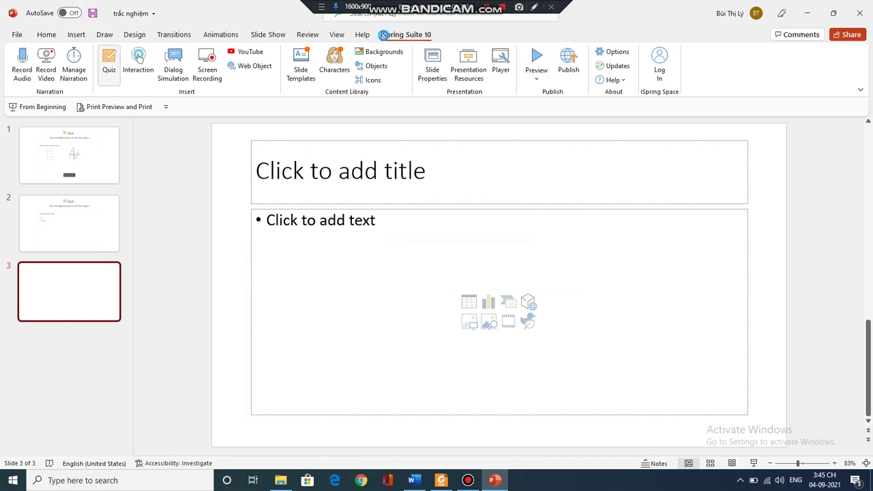